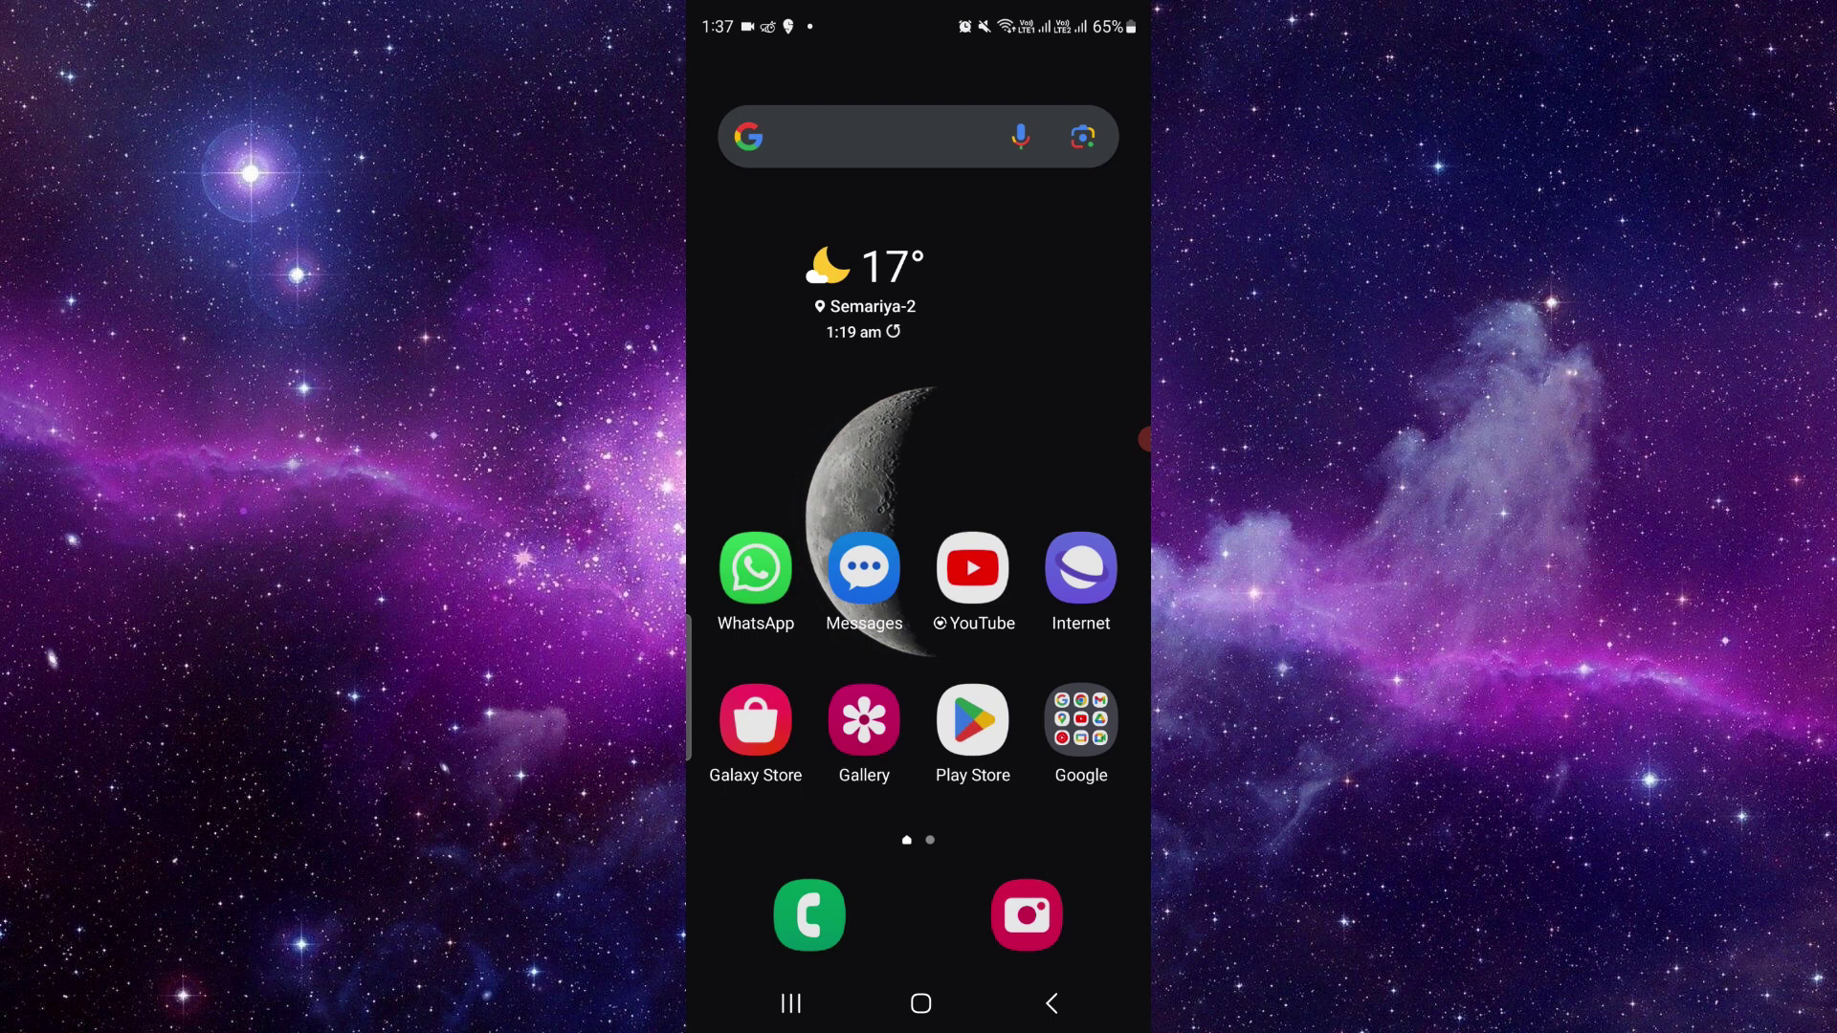
Open the app drawer and scroll to the page with Fly Delta, PowerSchool, Kindle and ESPN.
left_click_drag(920, 790, 918, 359)
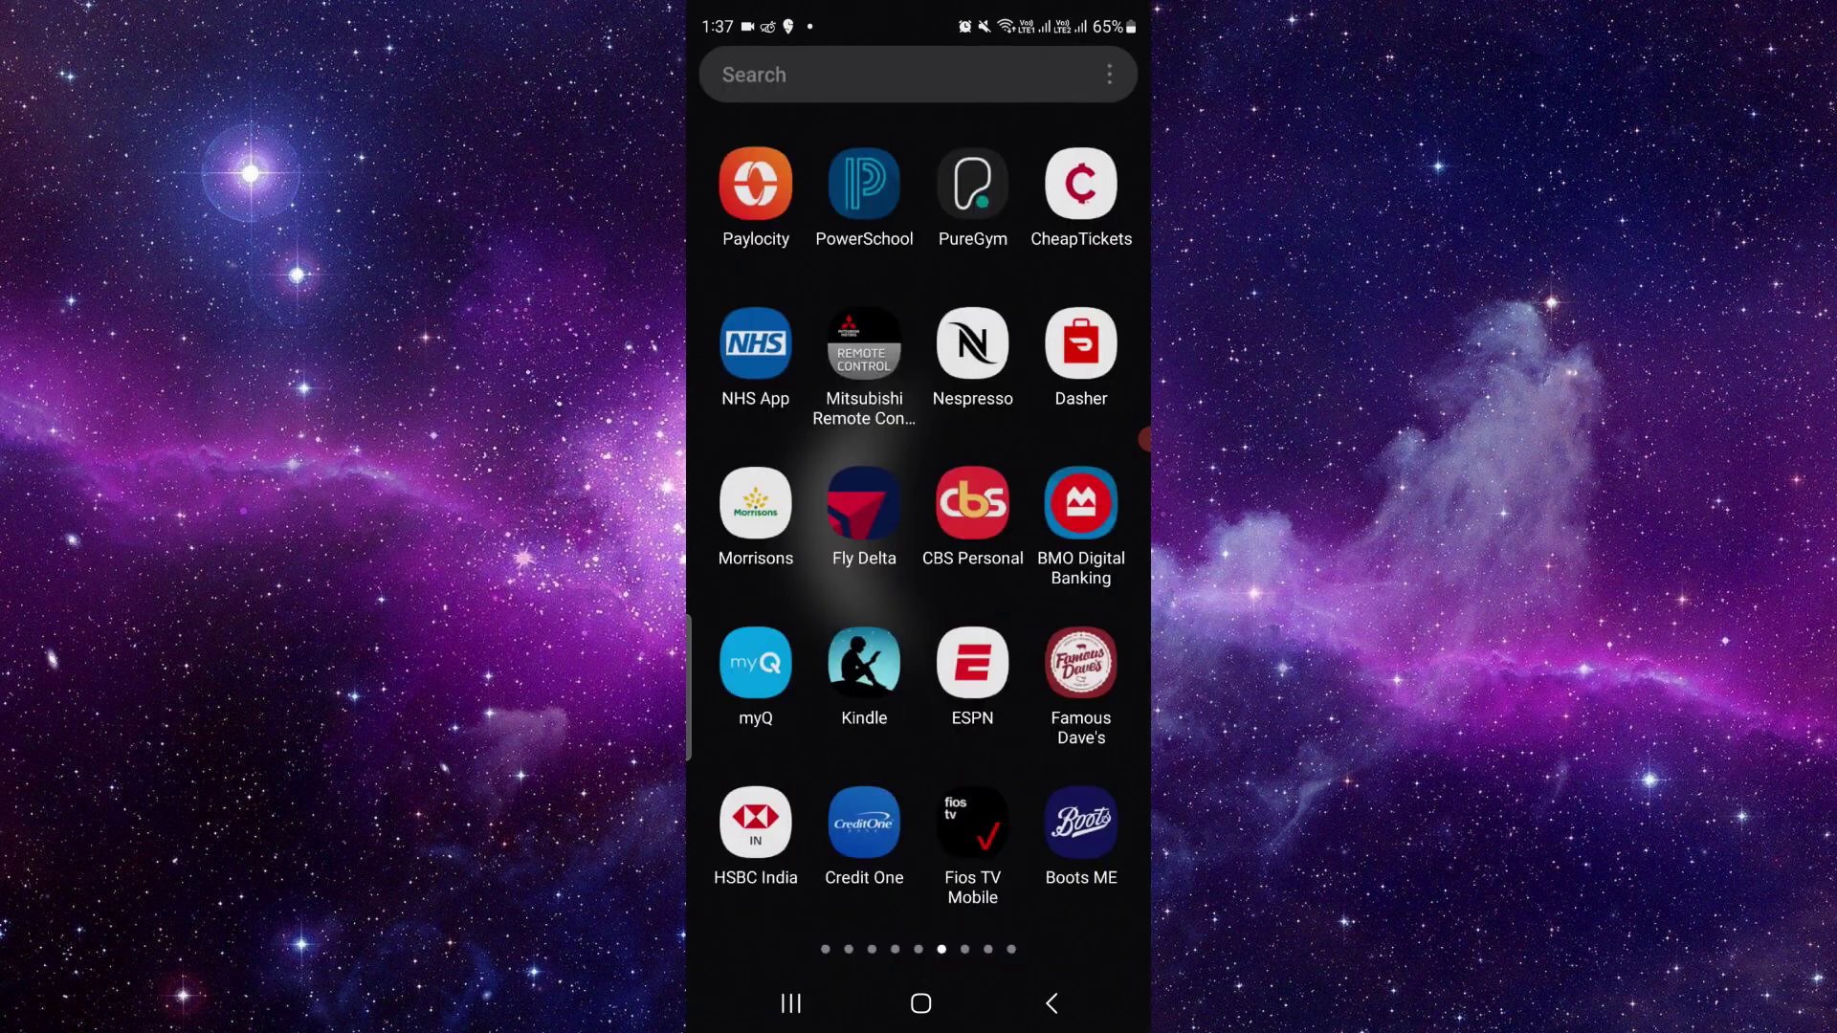
mouse_move(1144, 440)
left_mouse_down()
mouse_move(959, 534)
mouse_move(1031, 495)
mouse_move(1125, 500)
left_mouse_up()
Clear Fly Delta's data from its App info Storage page and confirm Delete.
left_click(864, 506)
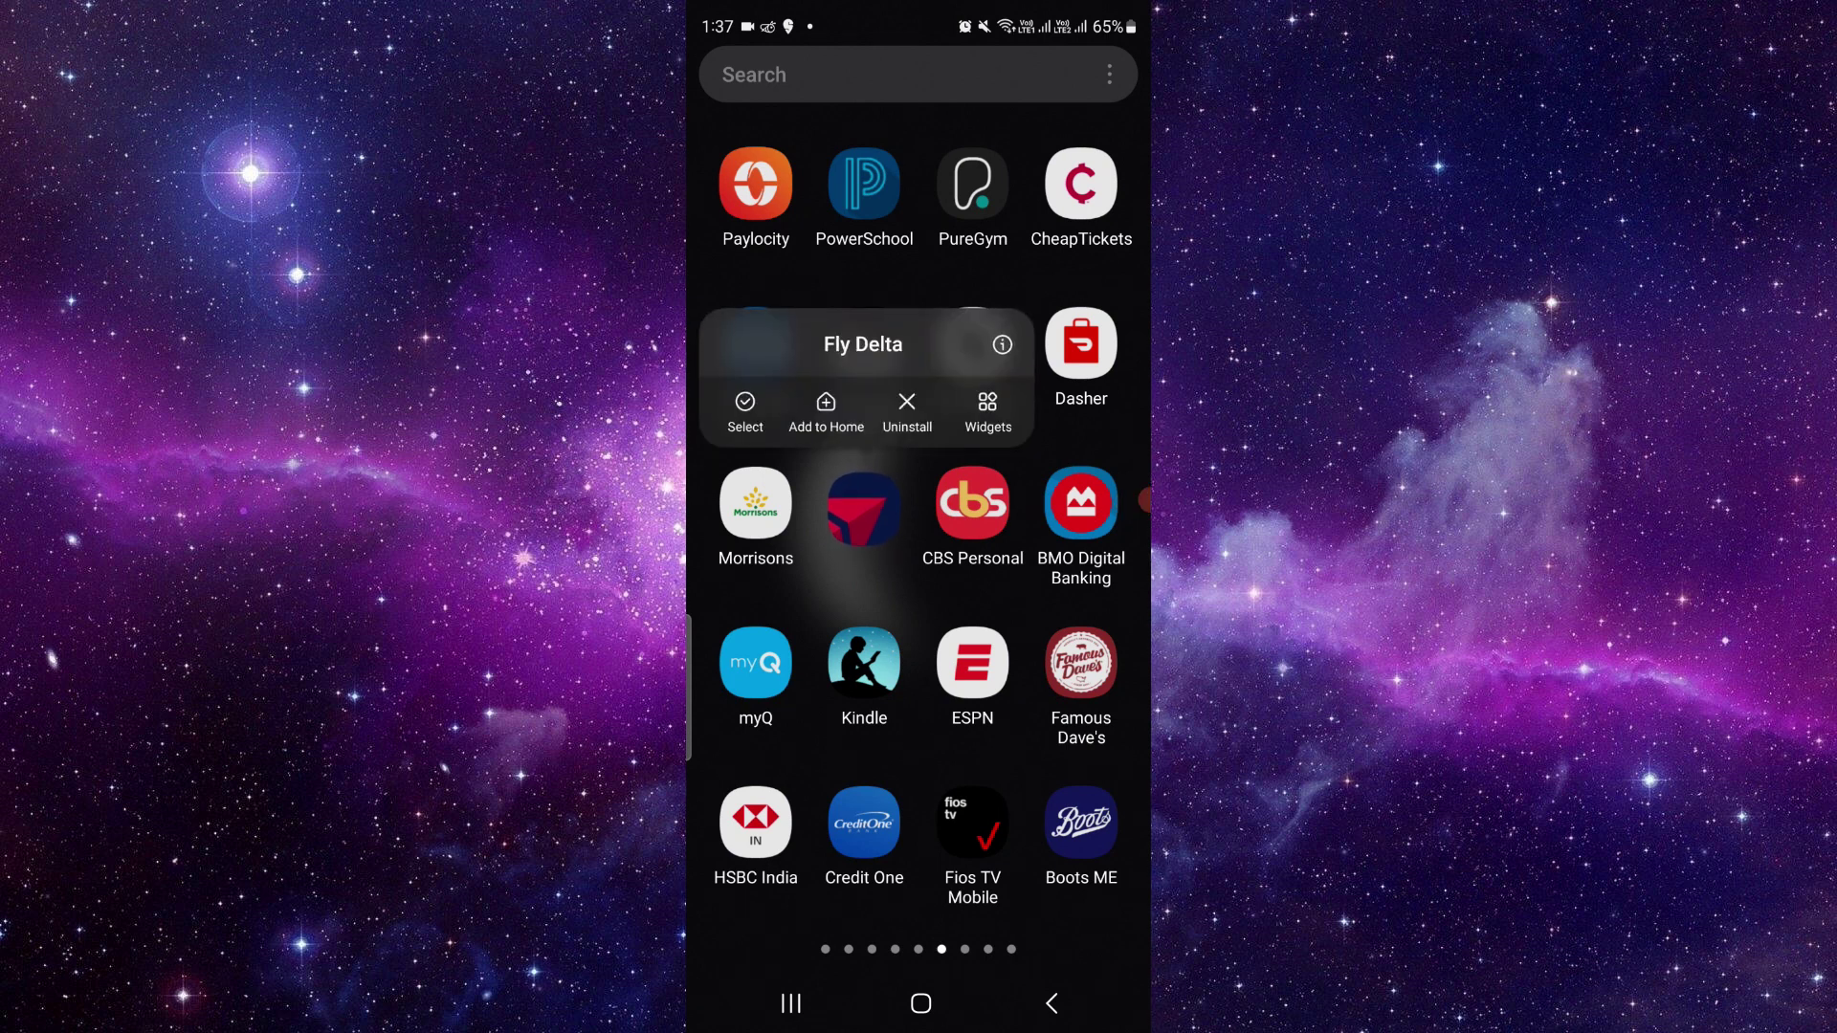
left_click(1003, 345)
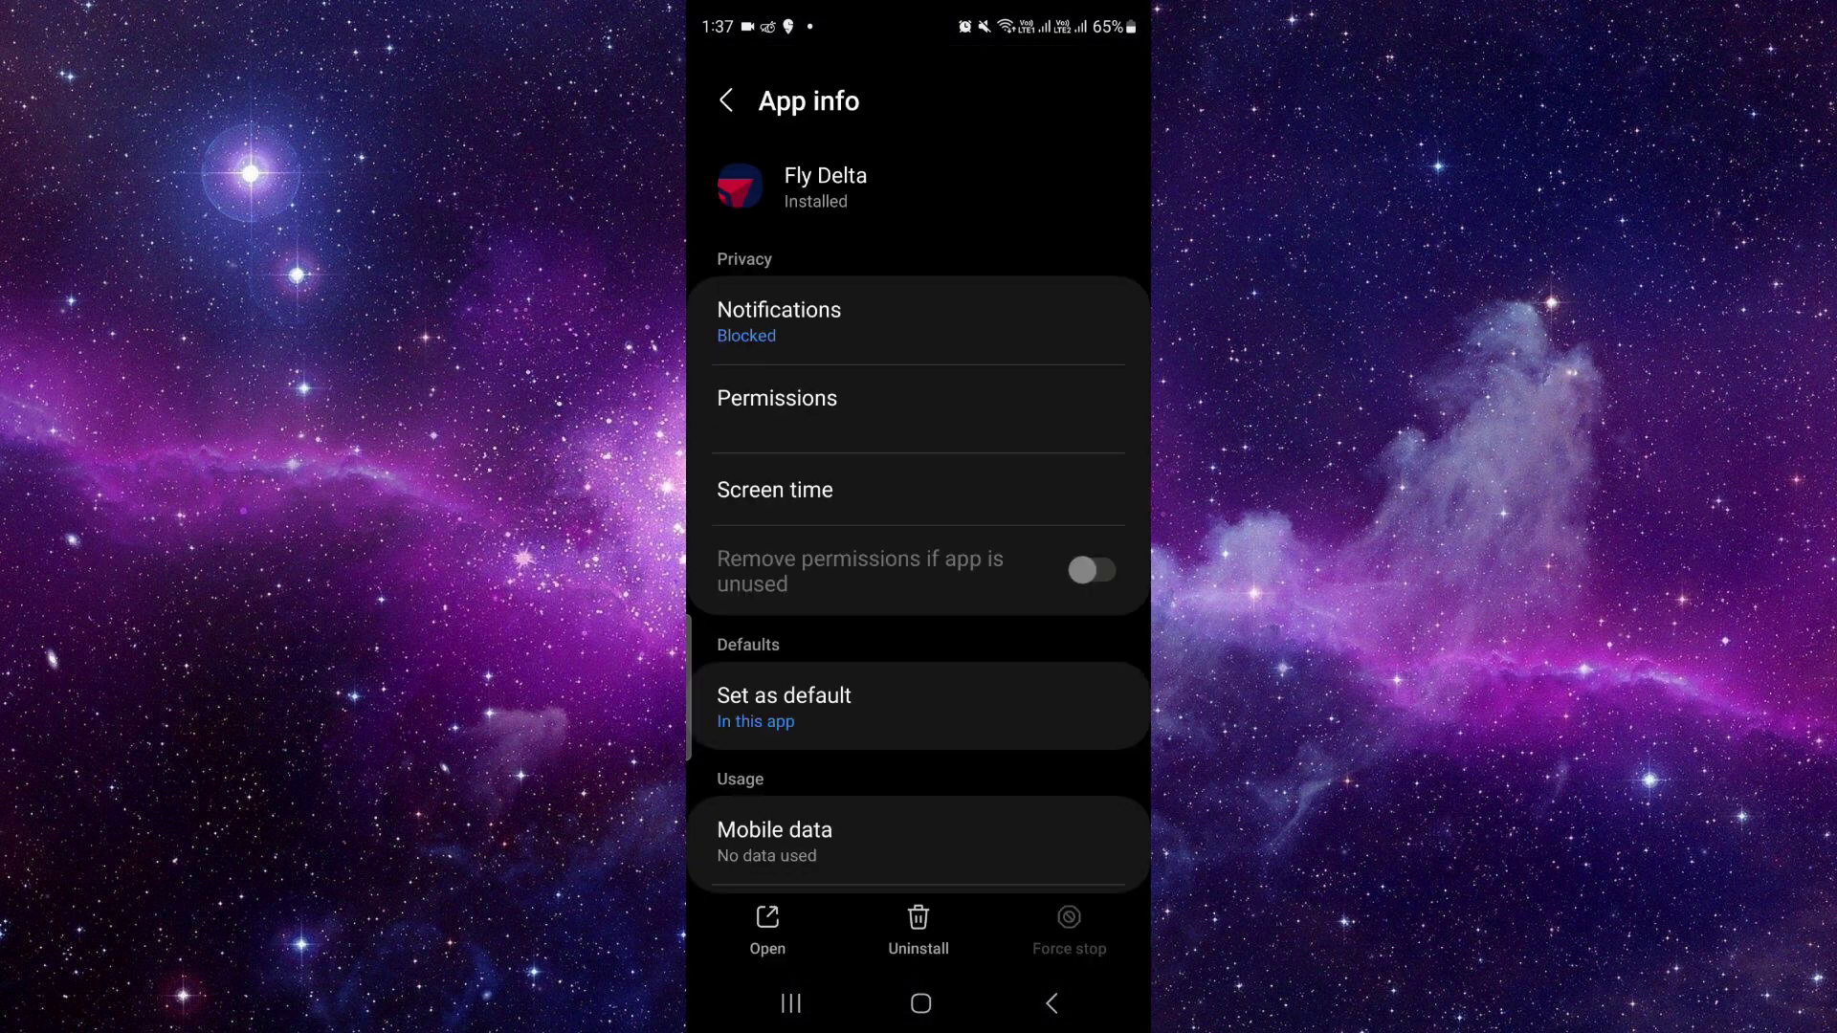
scroll(919, 517, "down", 5)
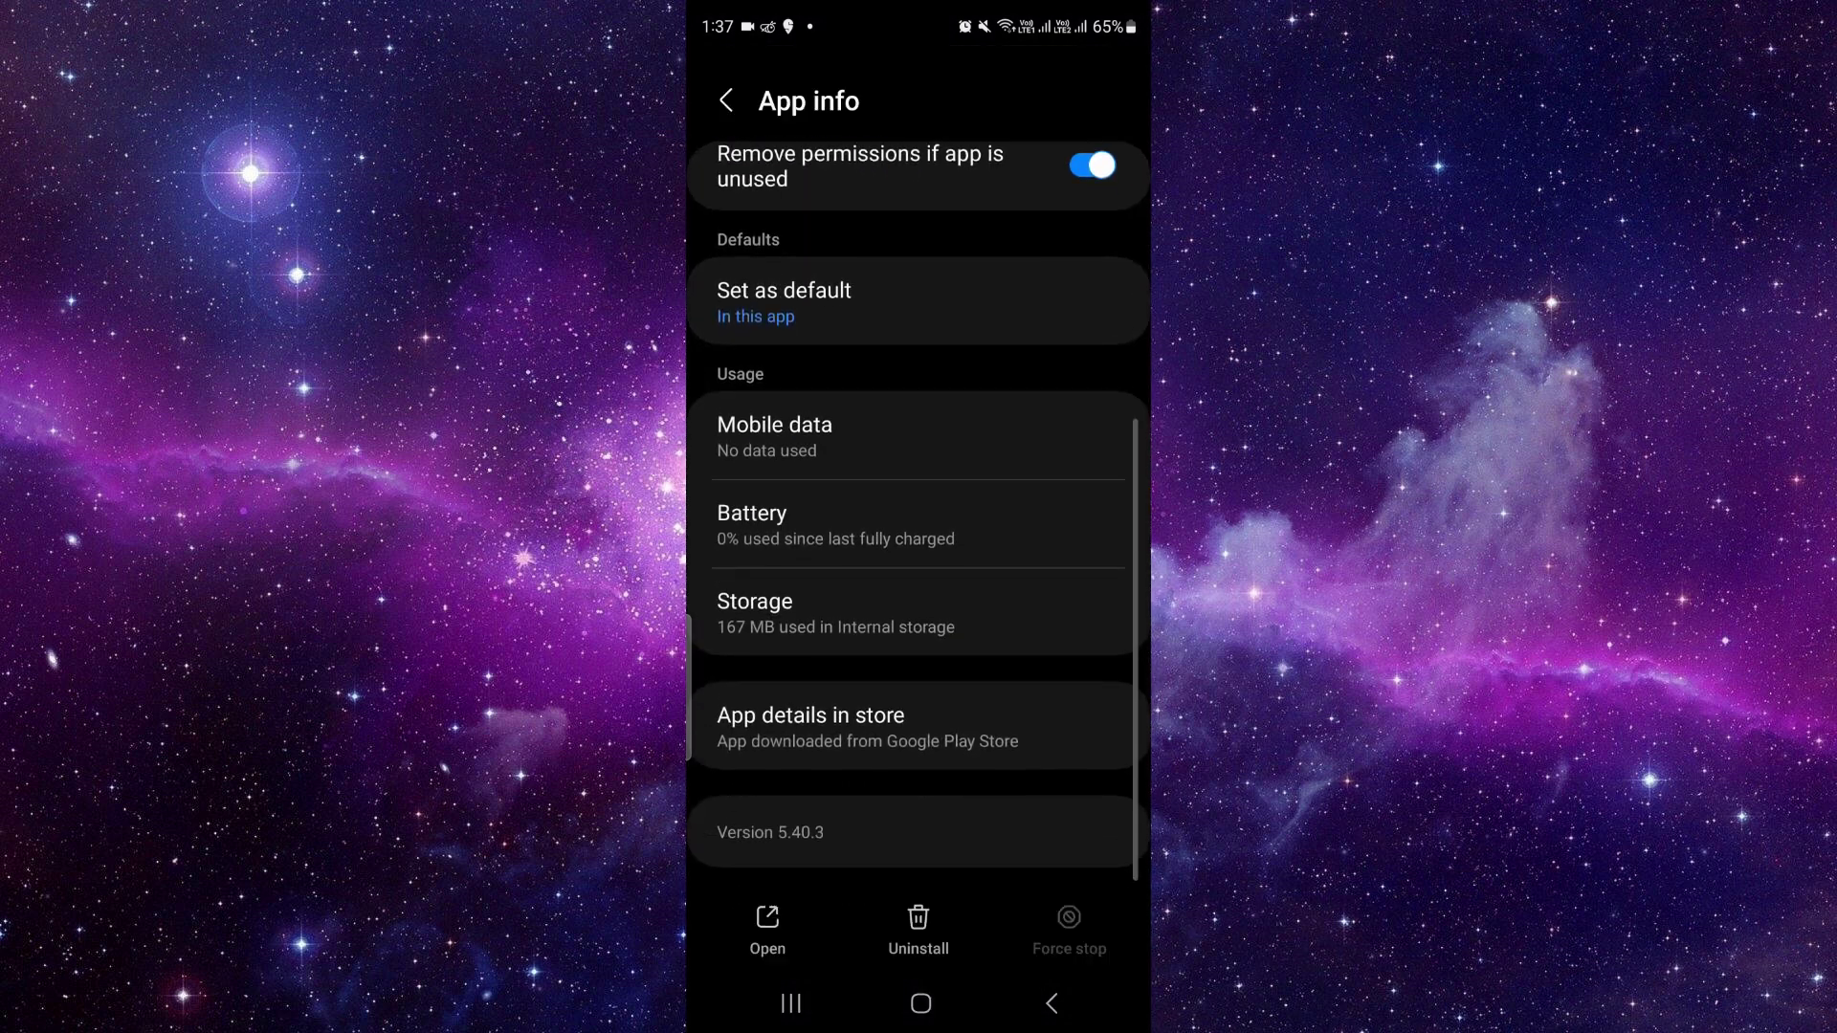
left_click(835, 614)
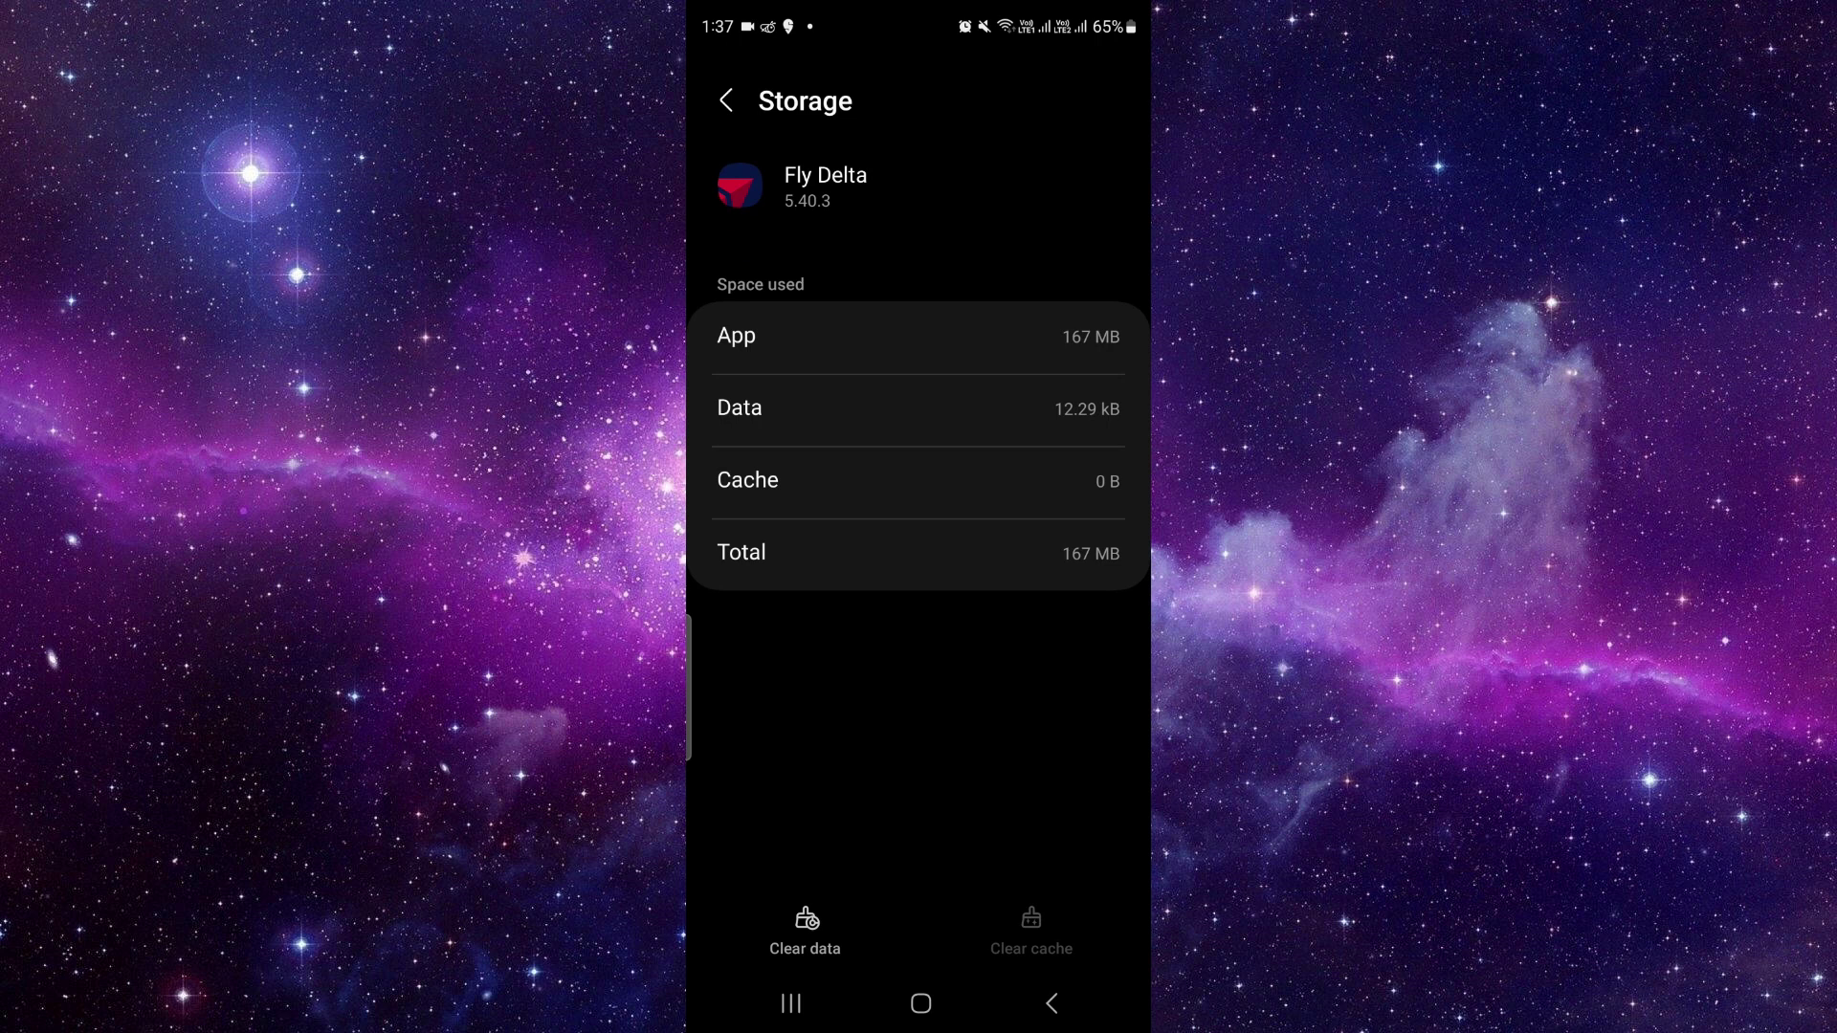
left_click(805, 931)
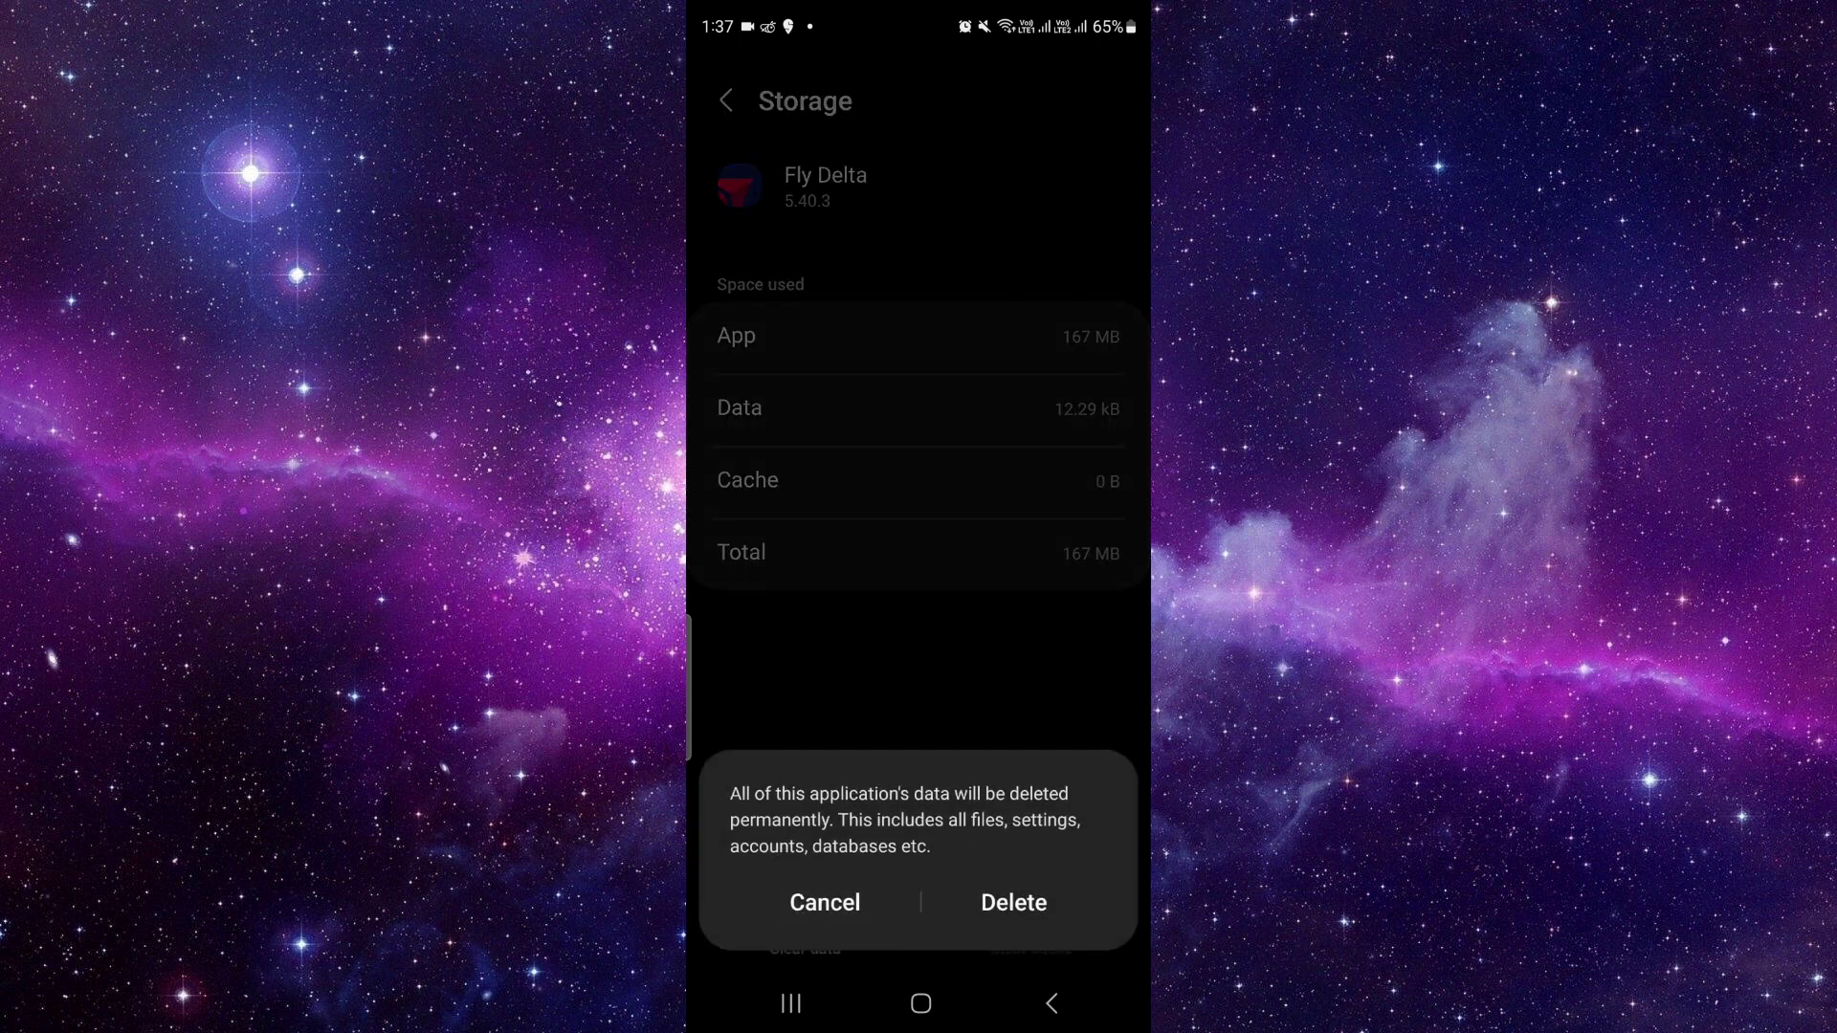
left_click(1013, 901)
Relaunch Fly Delta, answer its notification permission prompt, then go home and launch Google Play.
left_click(920, 1004)
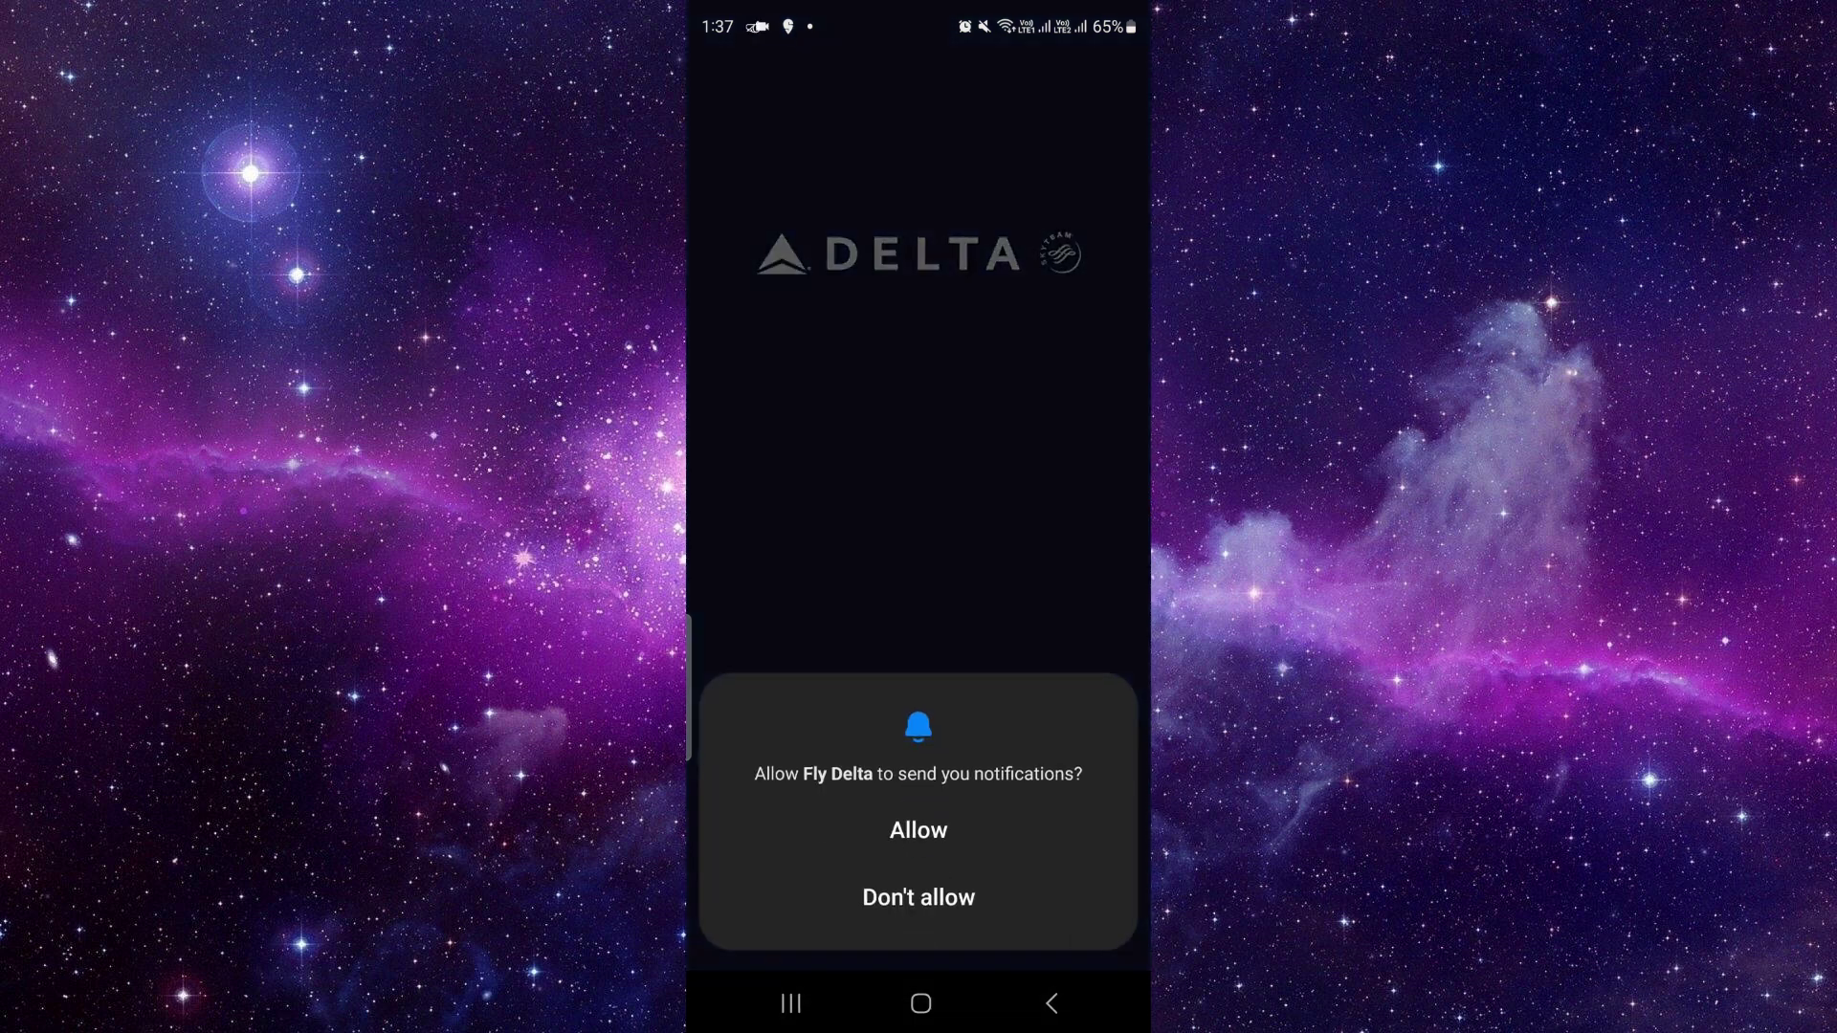
left_click(918, 897)
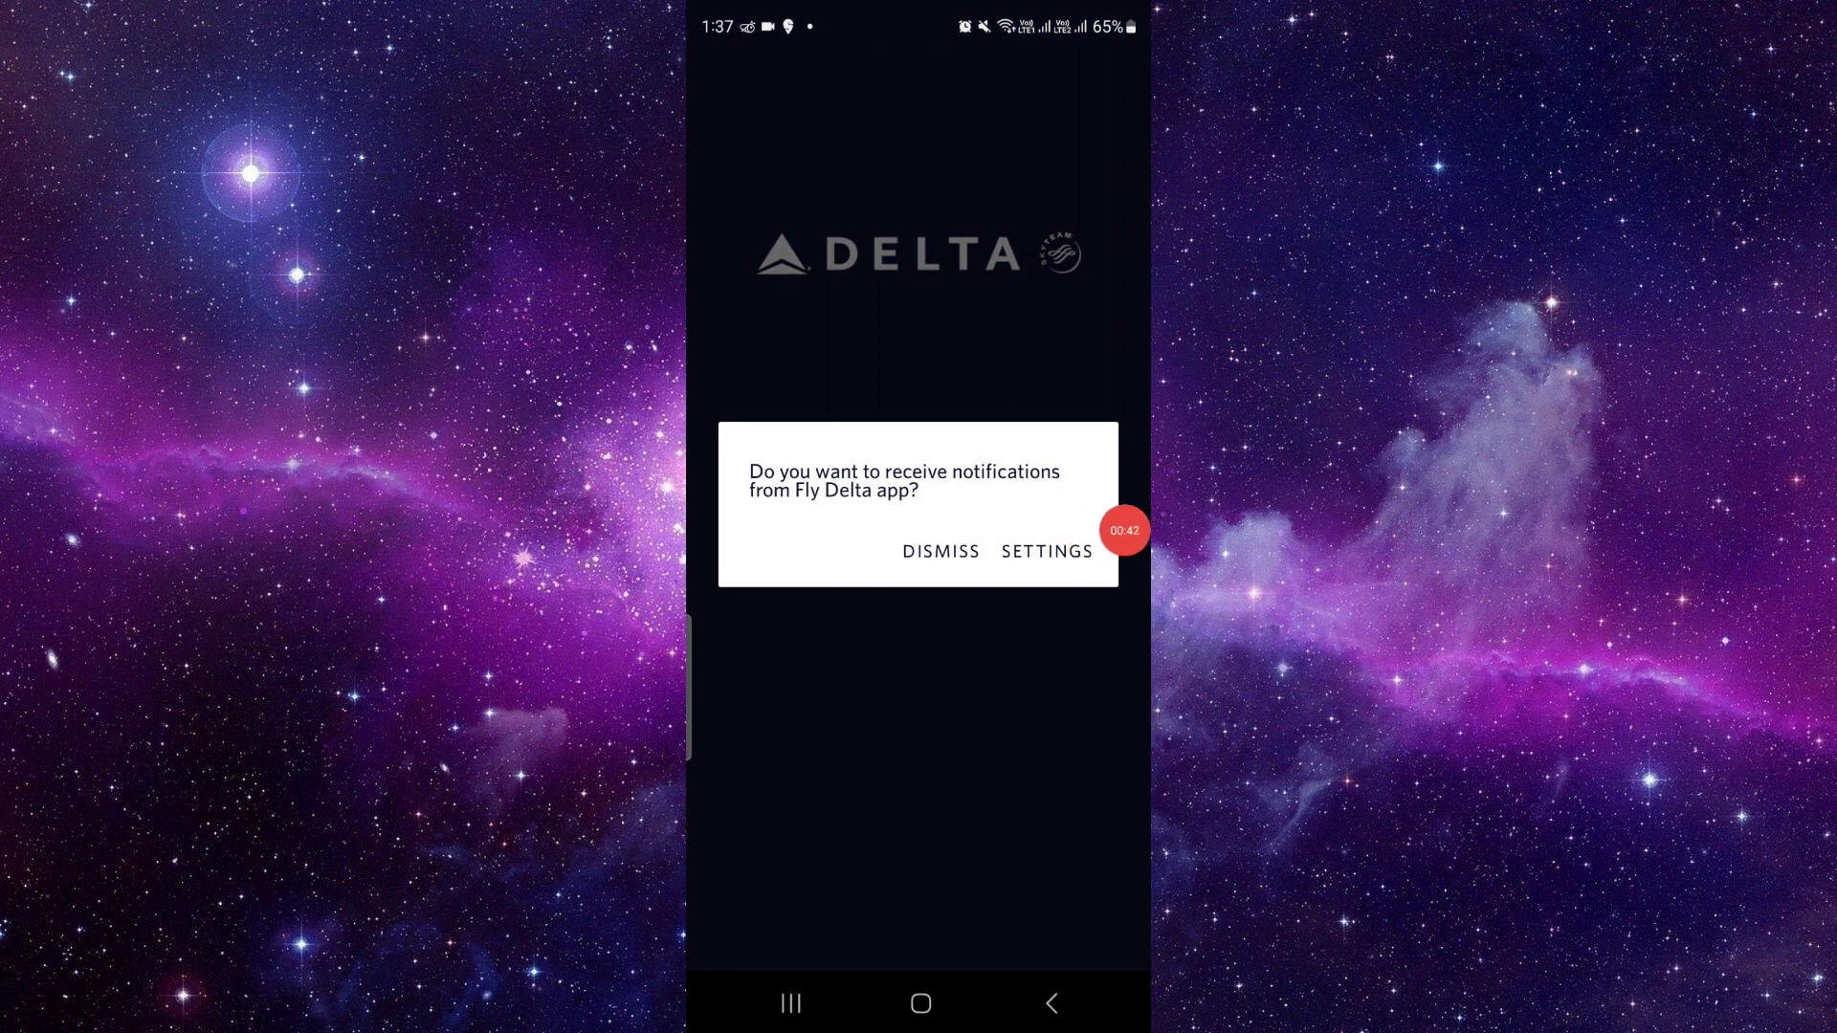
left_click(922, 1003)
left_click(974, 720)
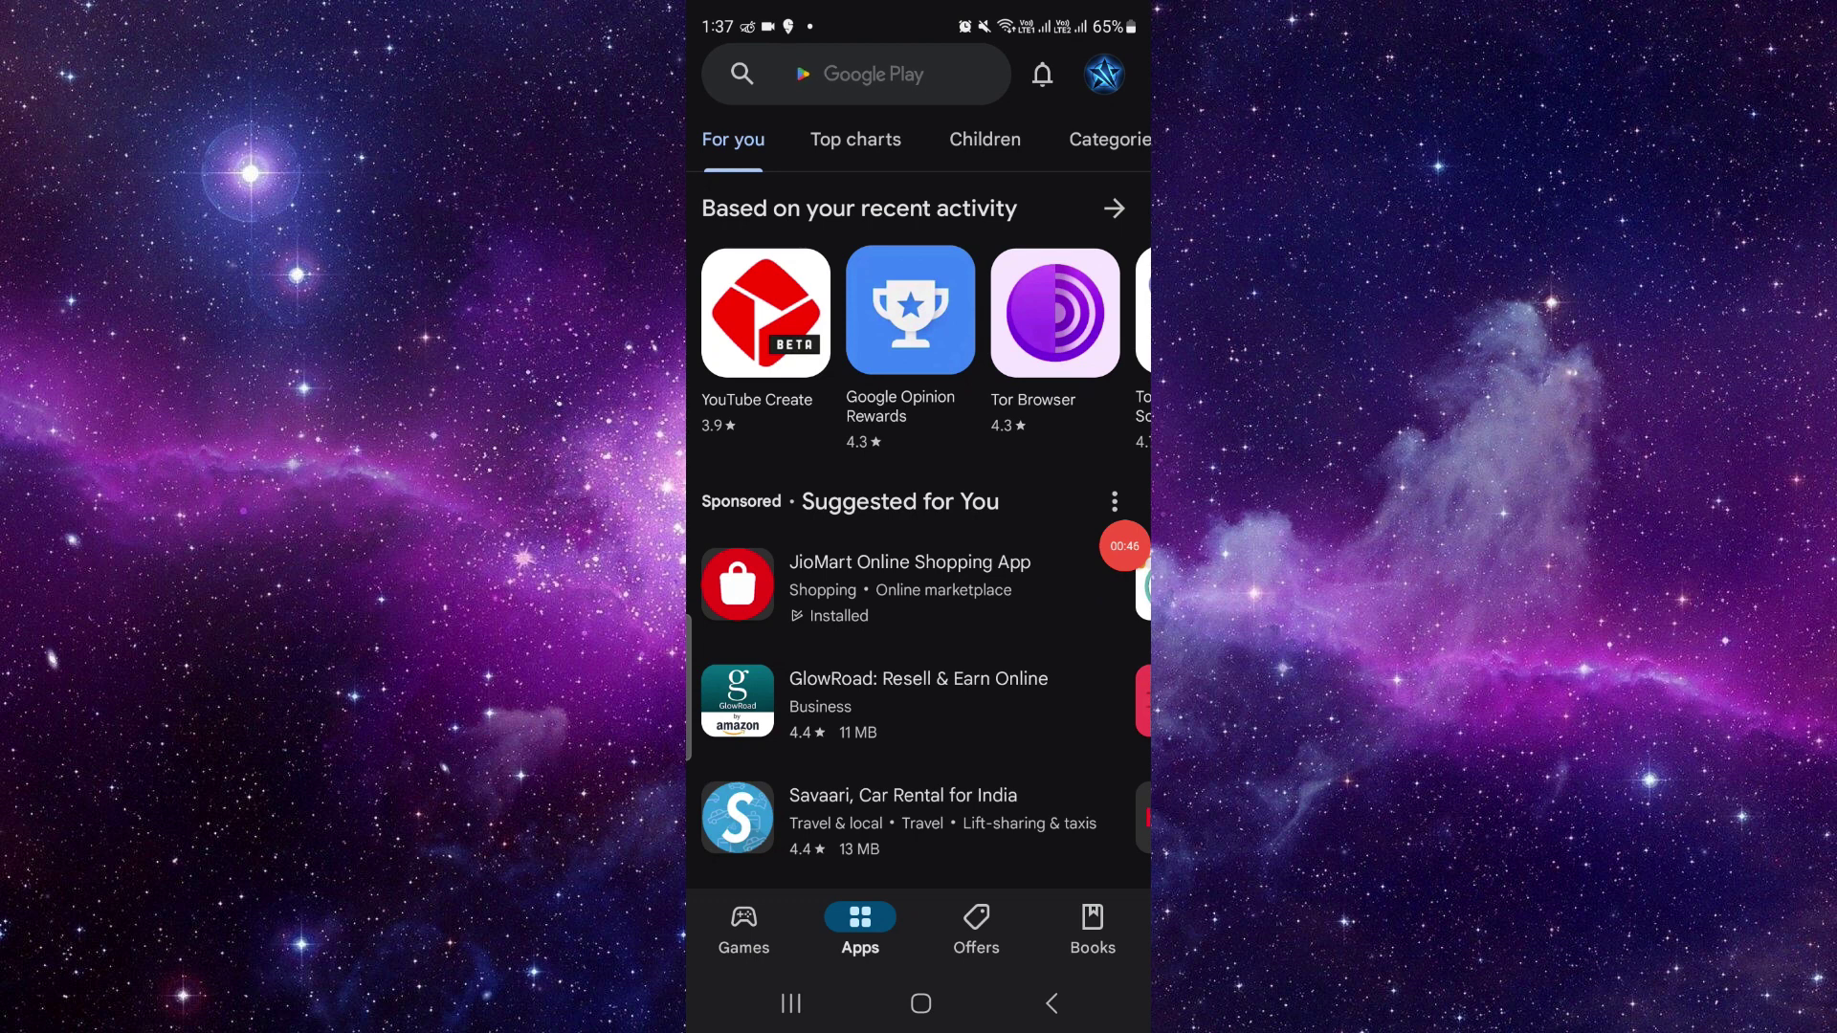
Search Google Play for 'delta' and open the installed Fly Delta listing.
left_click(857, 73)
type("d")
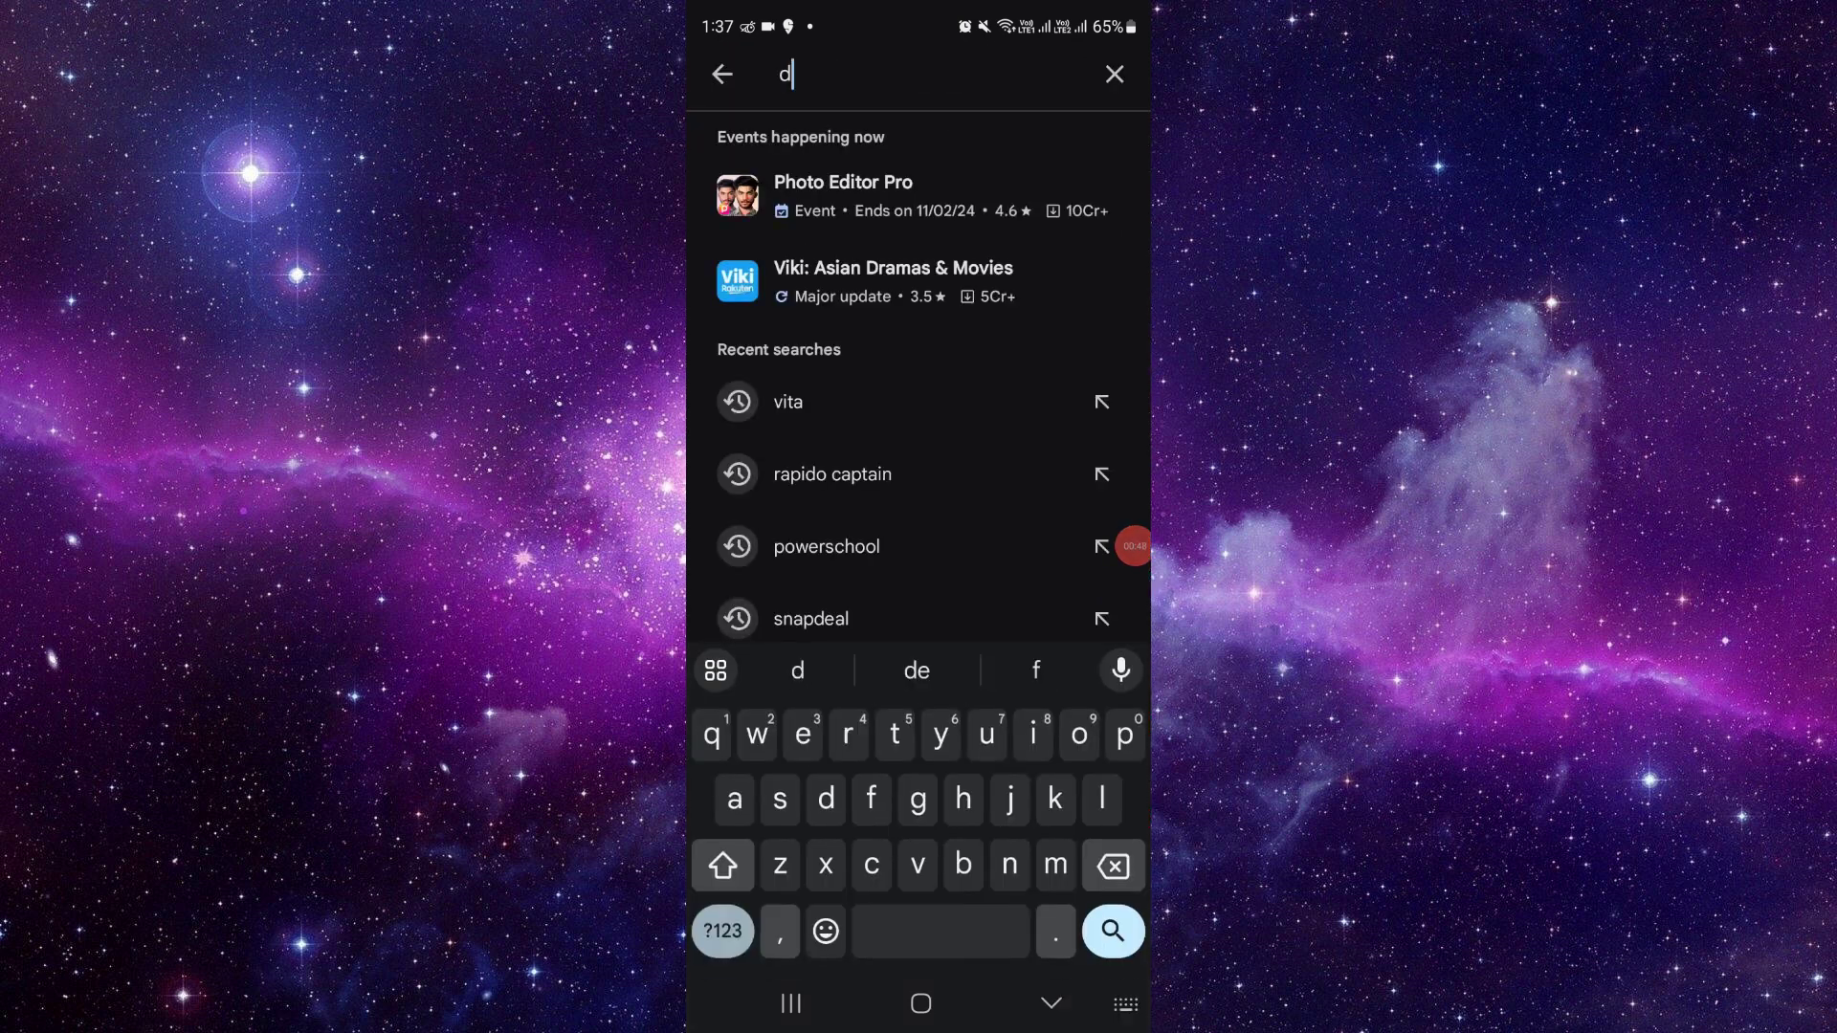
type("elta")
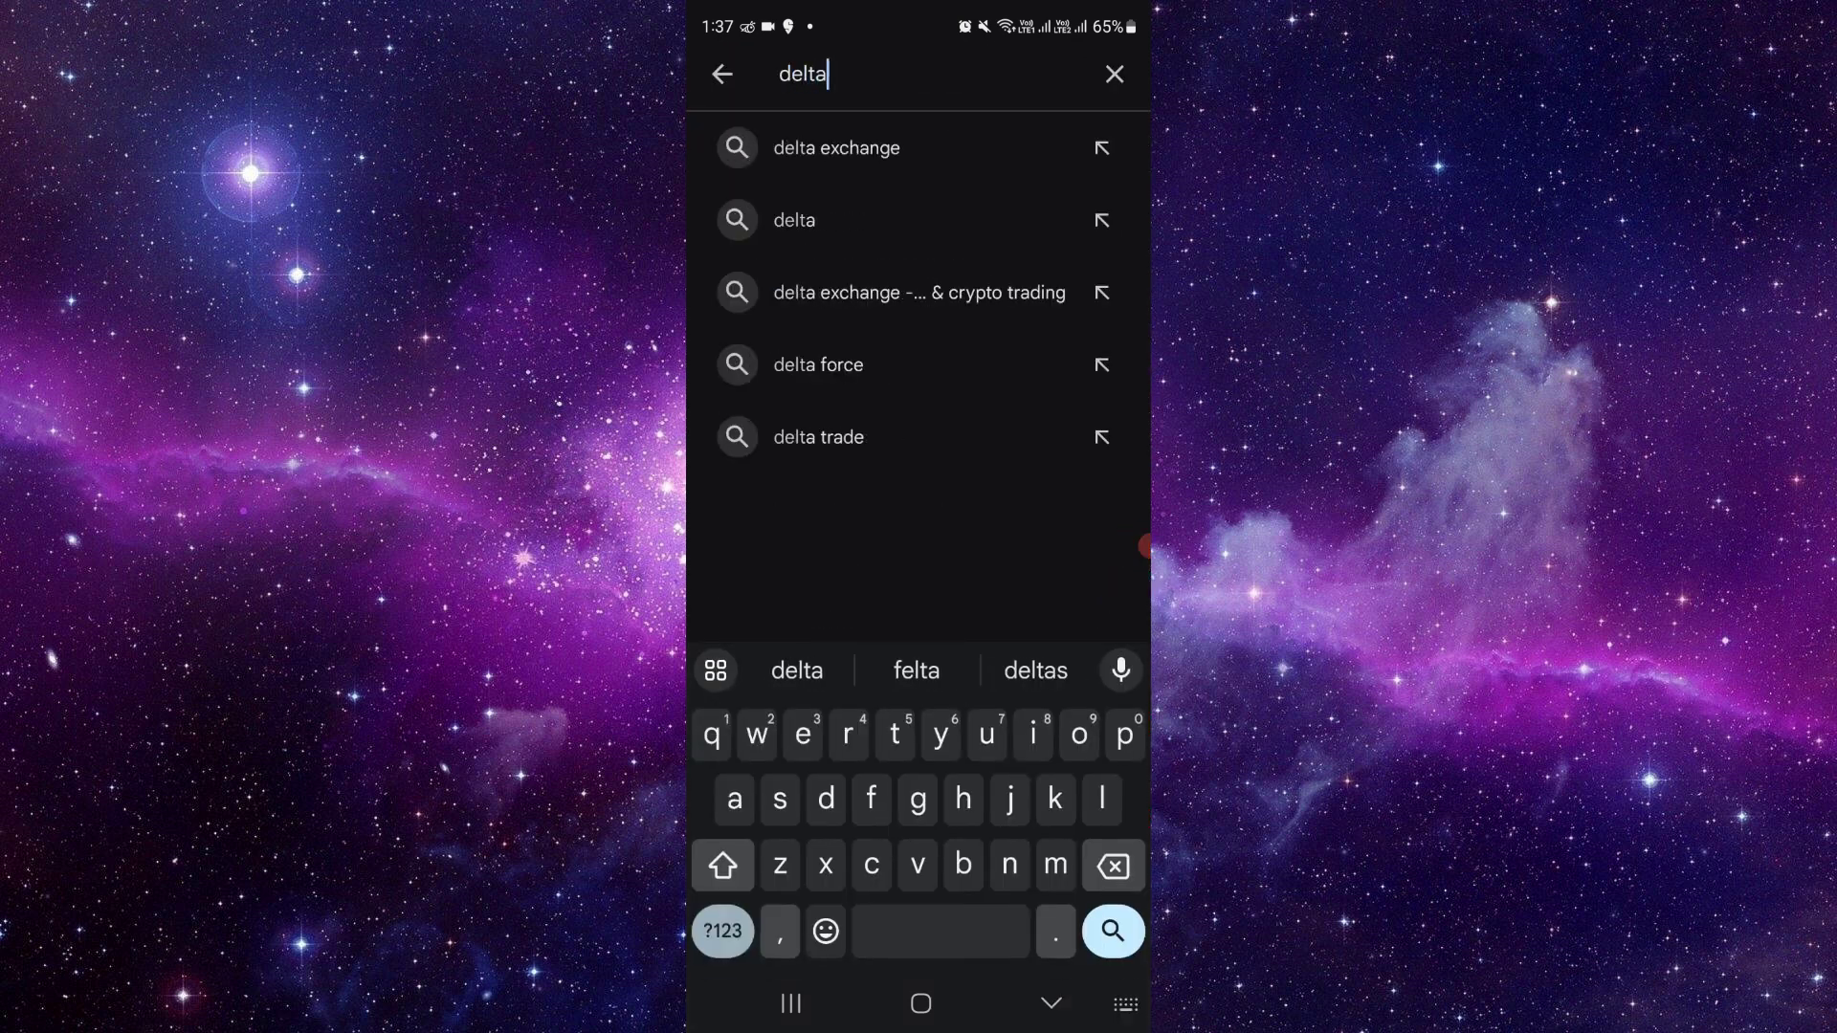
key("Return")
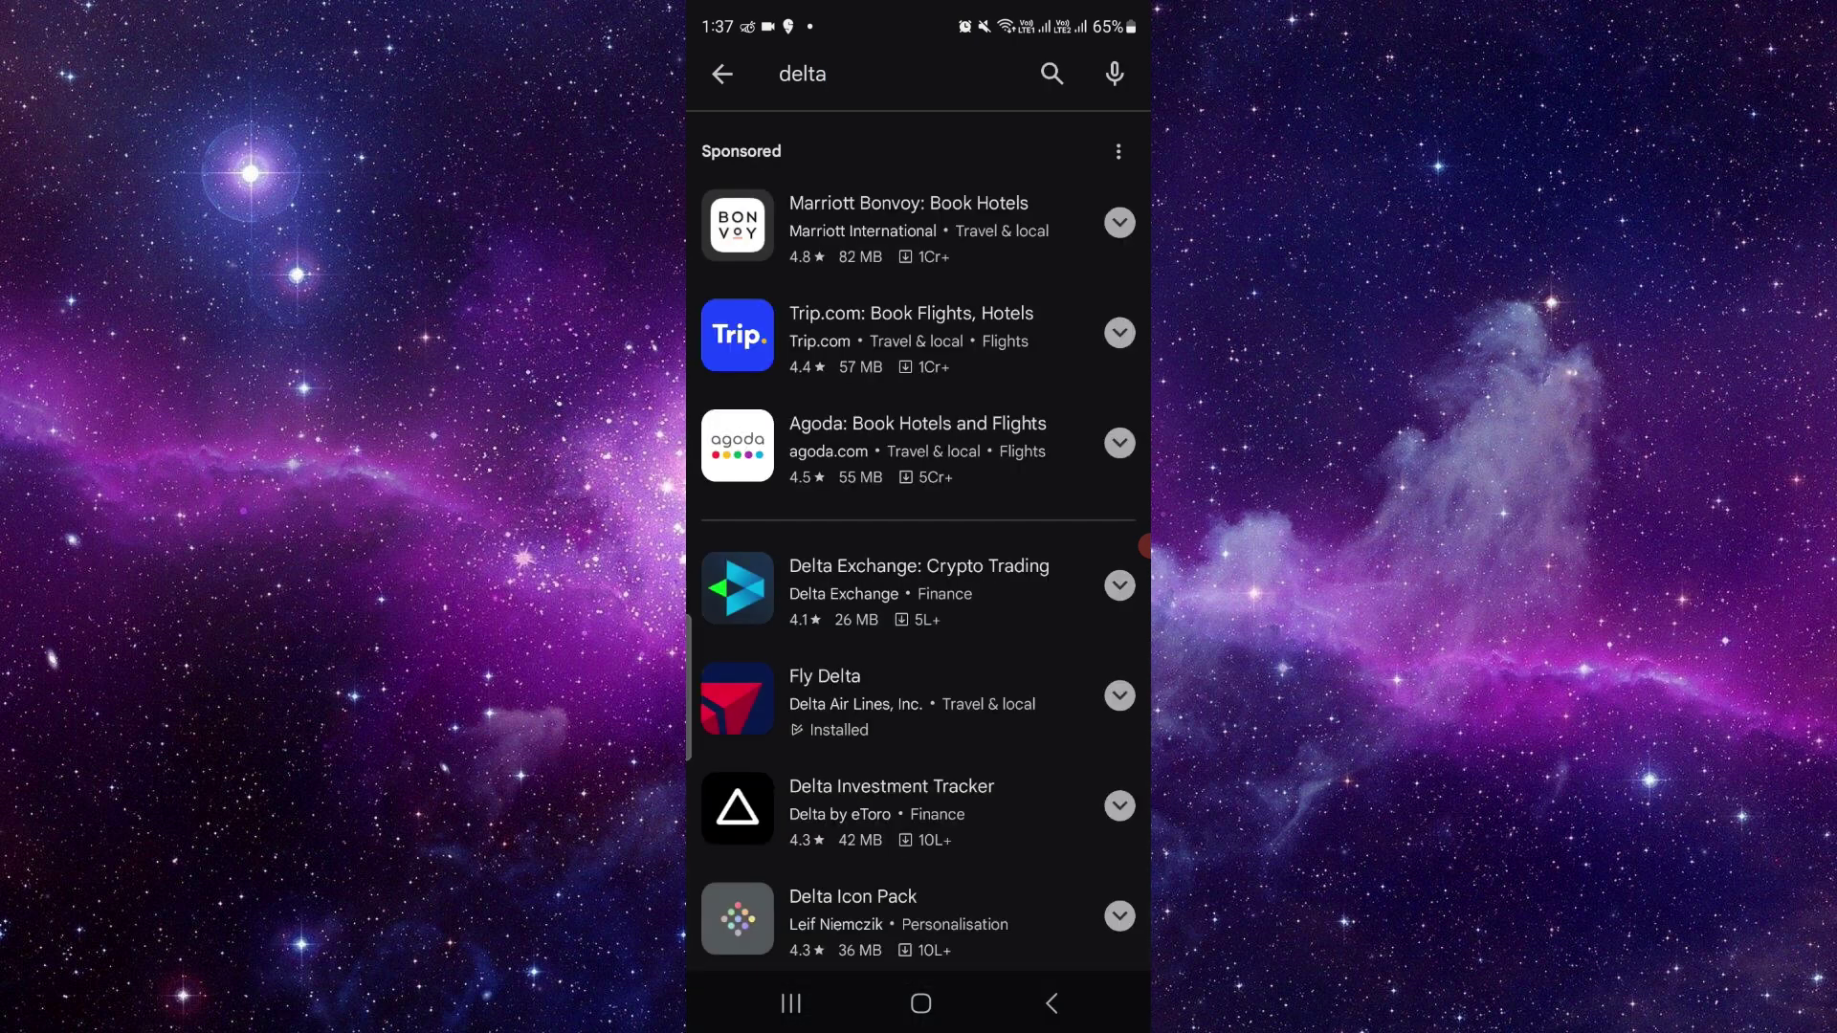
left_click(861, 696)
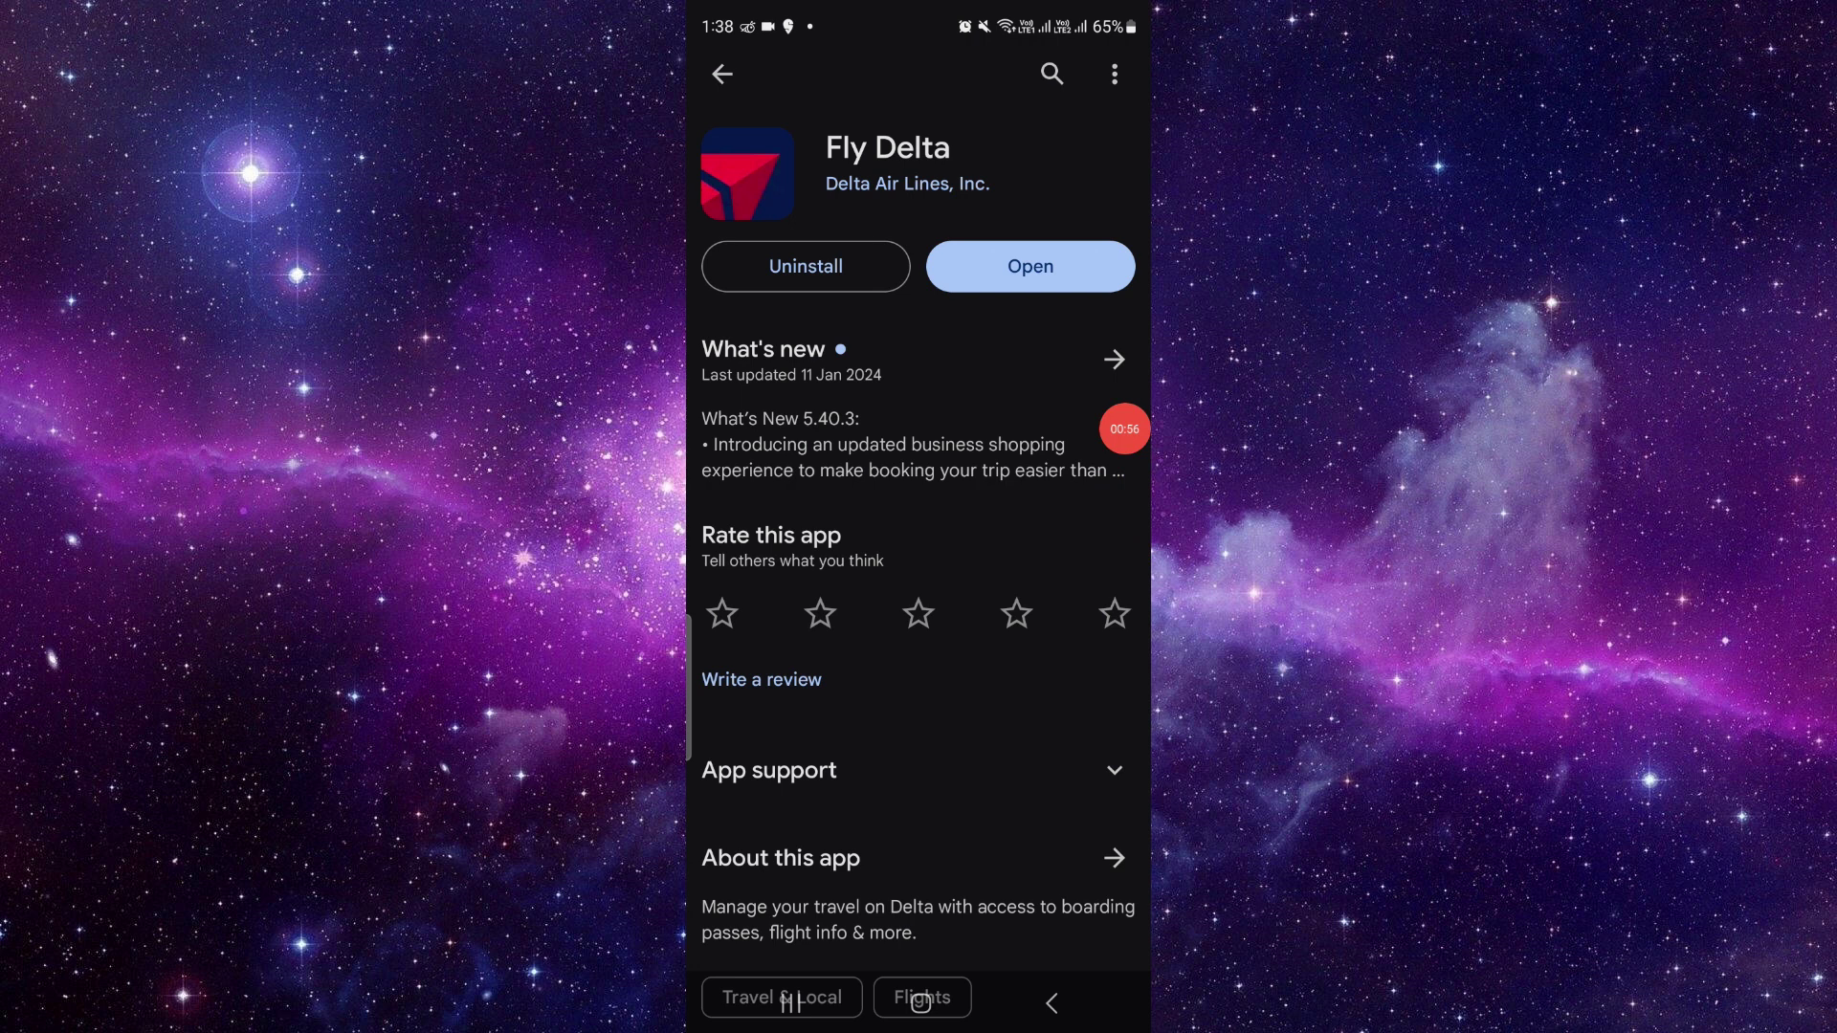
Browse the recent apps, then return to the home screen.
left_click(790, 1002)
mouse_move(1034, 474)
left_mouse_down()
mouse_move(775, 474)
mouse_move(1062, 474)
left_mouse_up()
left_click_drag(804, 474, 1062, 474)
left_click(920, 1001)
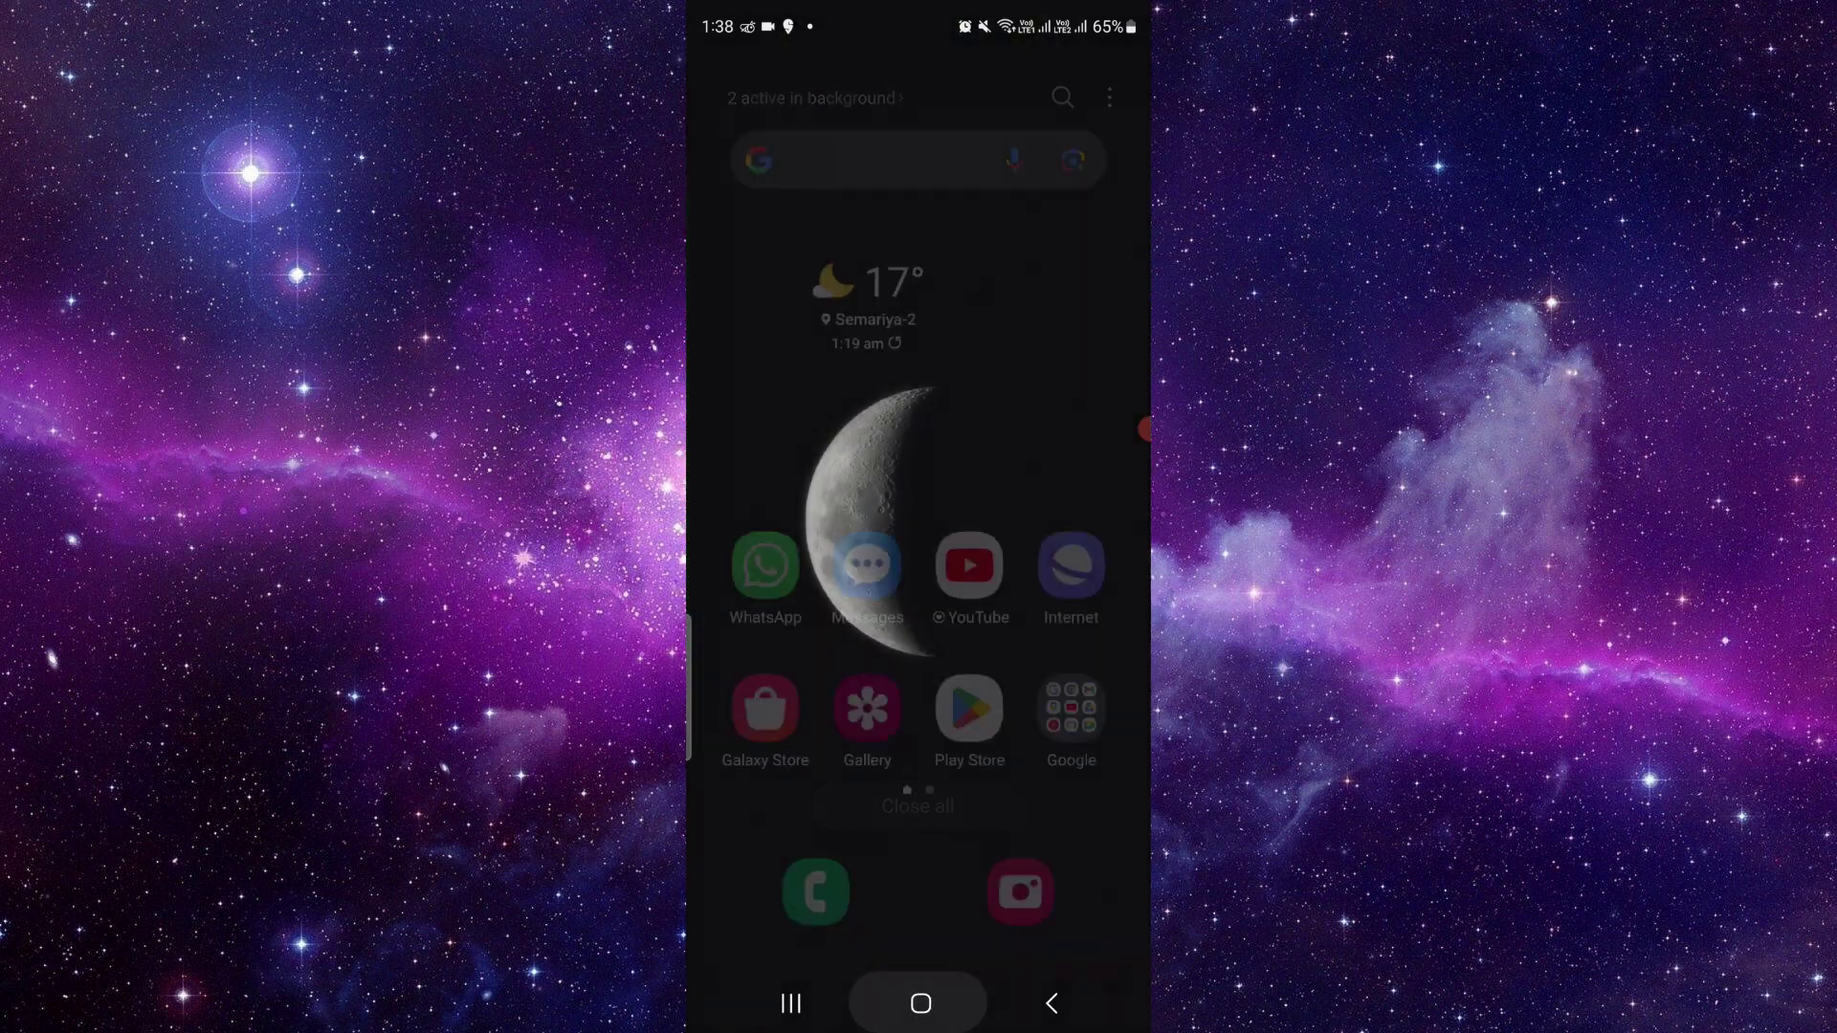